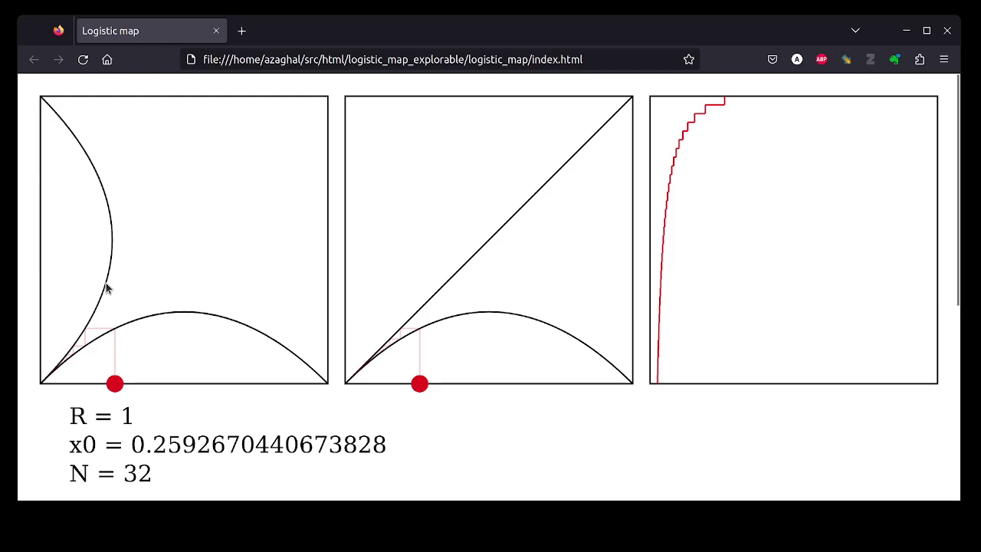
Configure the logistic map with x0 at about 0.276, R at about 1.51 and N at 44
mouse_move(115, 387)
mouse_down()
mouse_move(270, 398)
mouse_move(119, 396)
mouse_up()
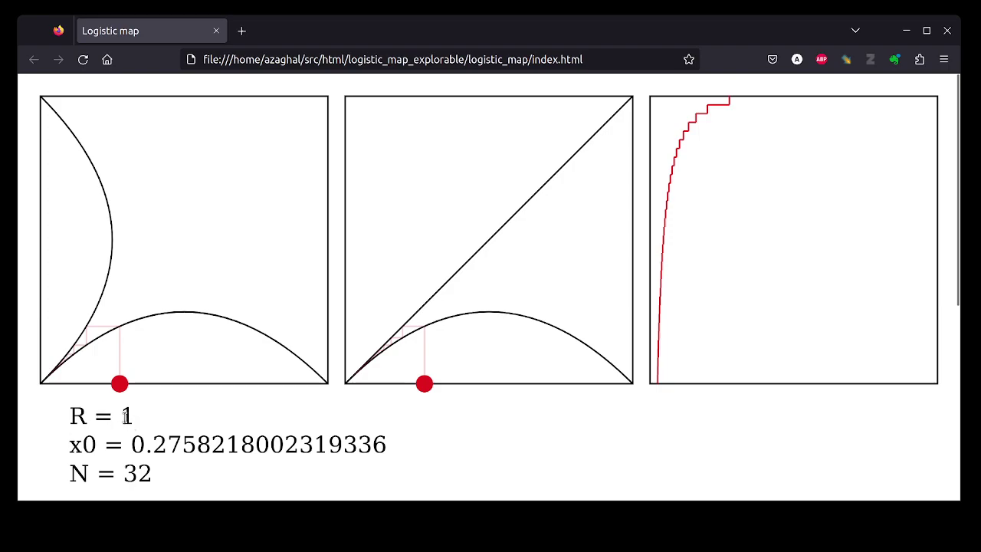
drag(125, 416, 174, 399)
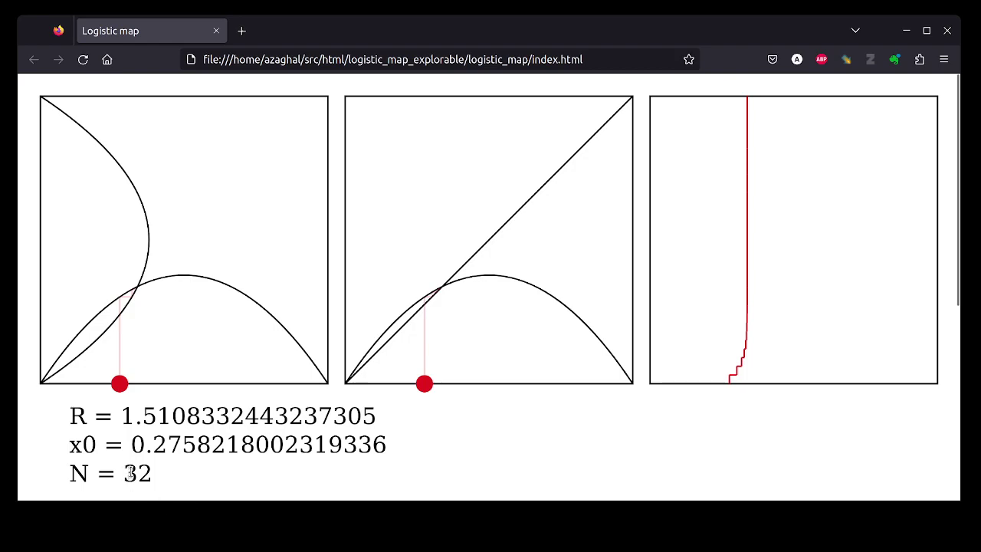
drag(130, 473, 413, 482)
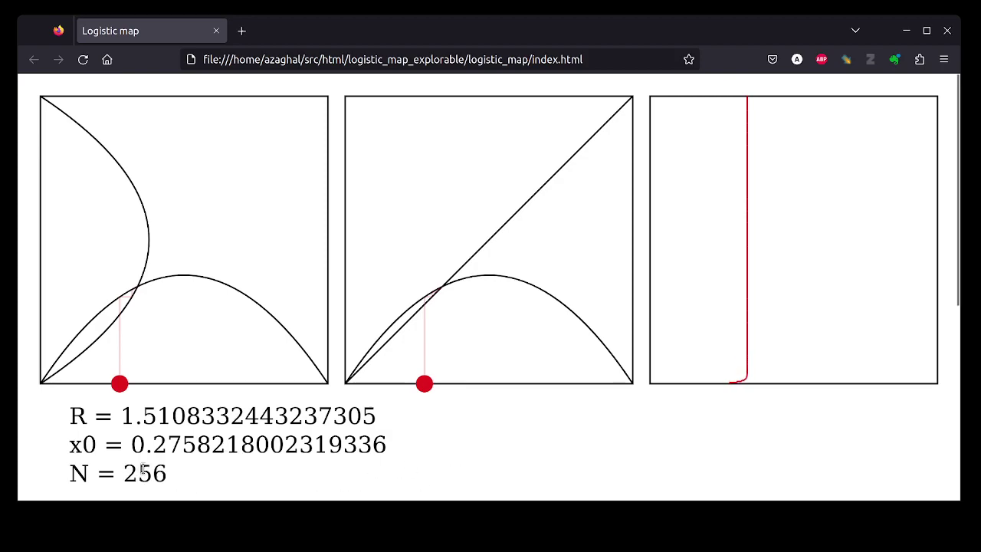
drag(149, 471, 118, 469)
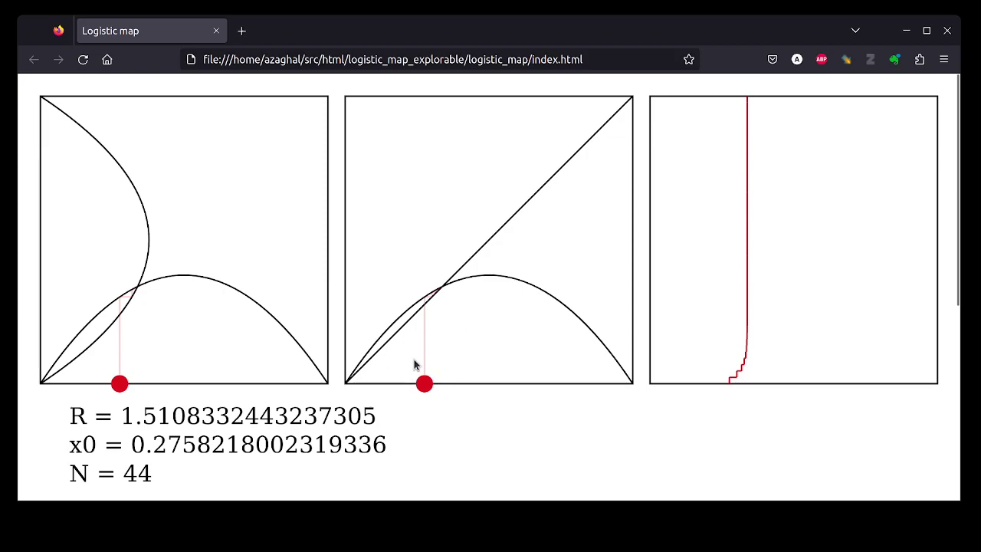
Raise R to about 2.447 and move the starting point x0 in stages to about 0.834
drag(427, 388, 479, 371)
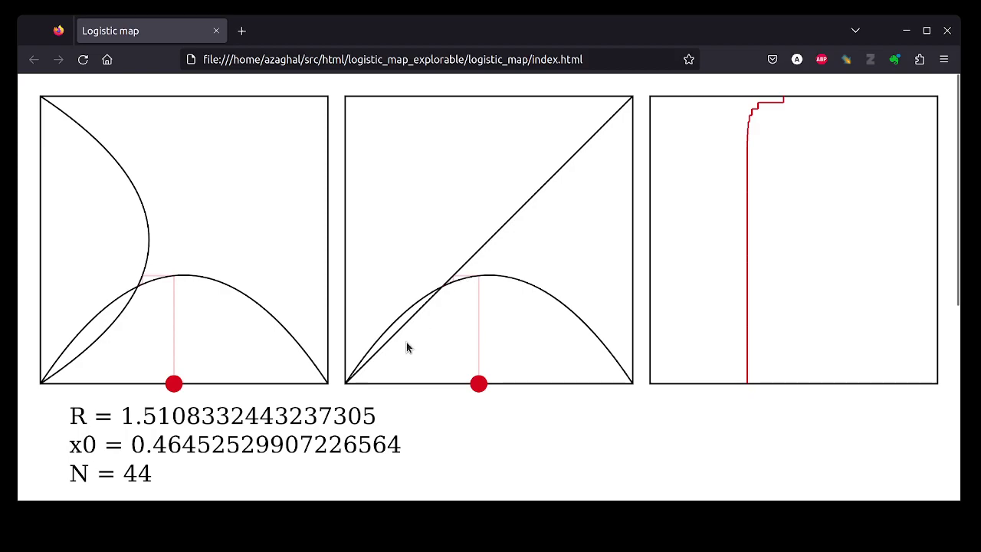
drag(171, 385, 189, 389)
mouse_move(149, 416)
mouse_down()
mouse_move(103, 410)
mouse_move(254, 391)
mouse_up()
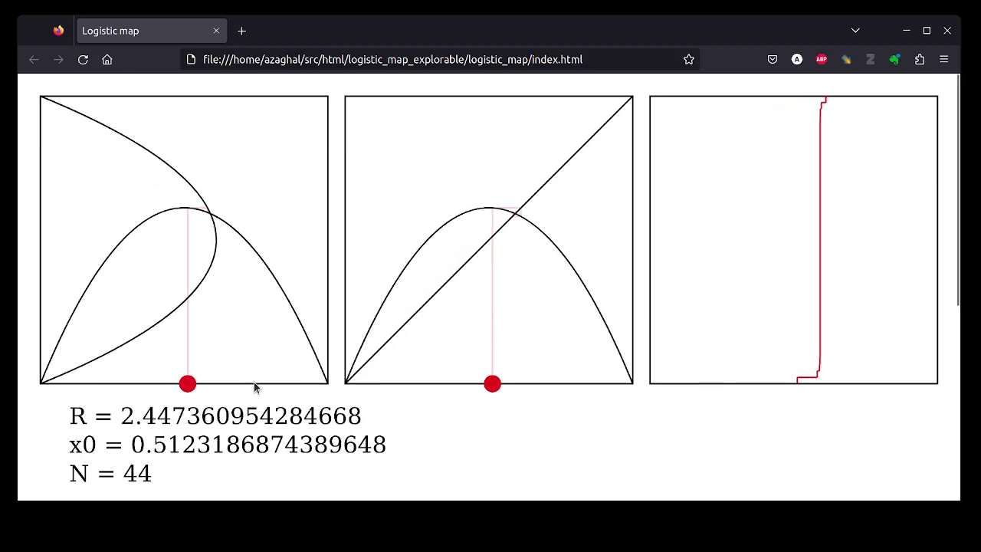
drag(187, 384, 280, 384)
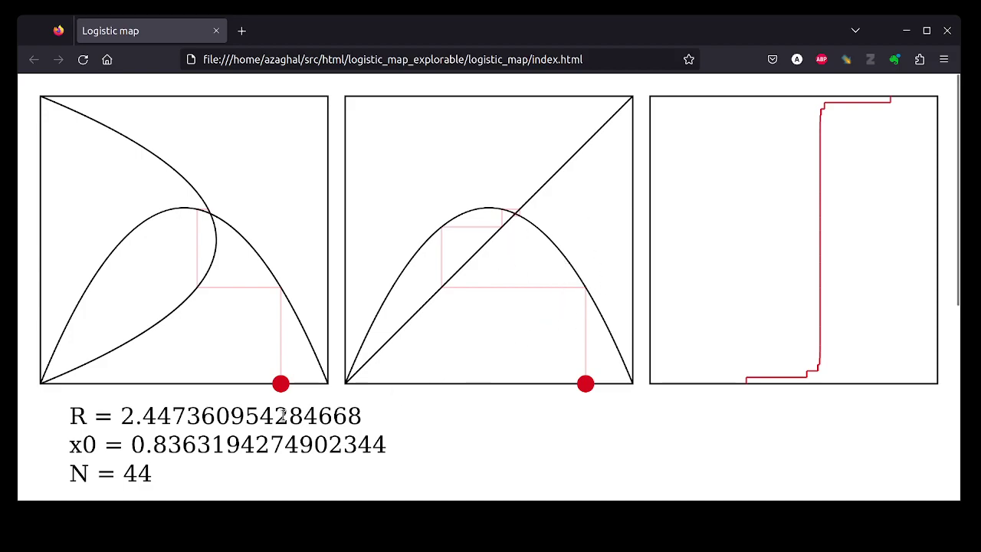
mouse_move(281, 384)
mouse_down()
mouse_move(260, 384)
mouse_move(280, 384)
mouse_up()
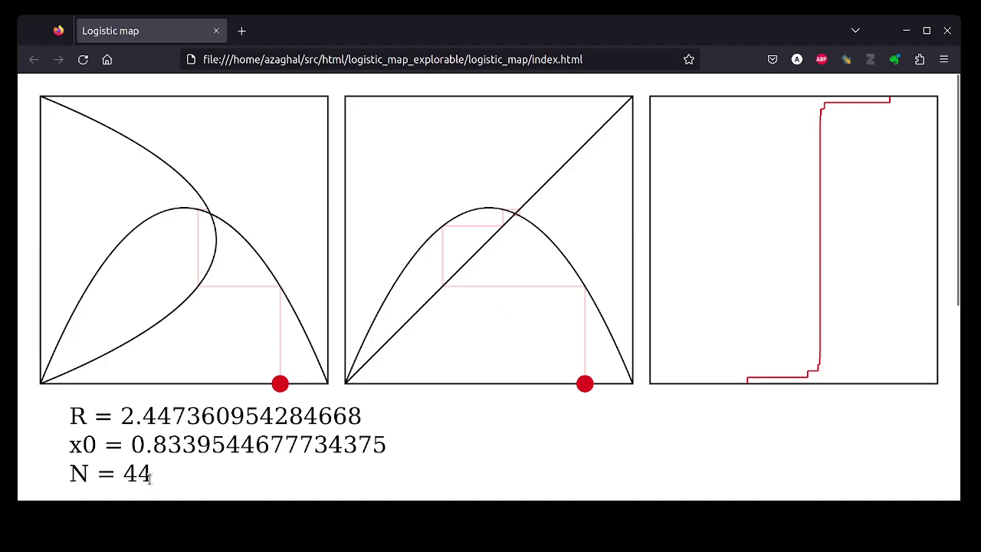
Reduce N to 1 and increase it one iteration at a time up to 3
drag(133, 475, 44, 485)
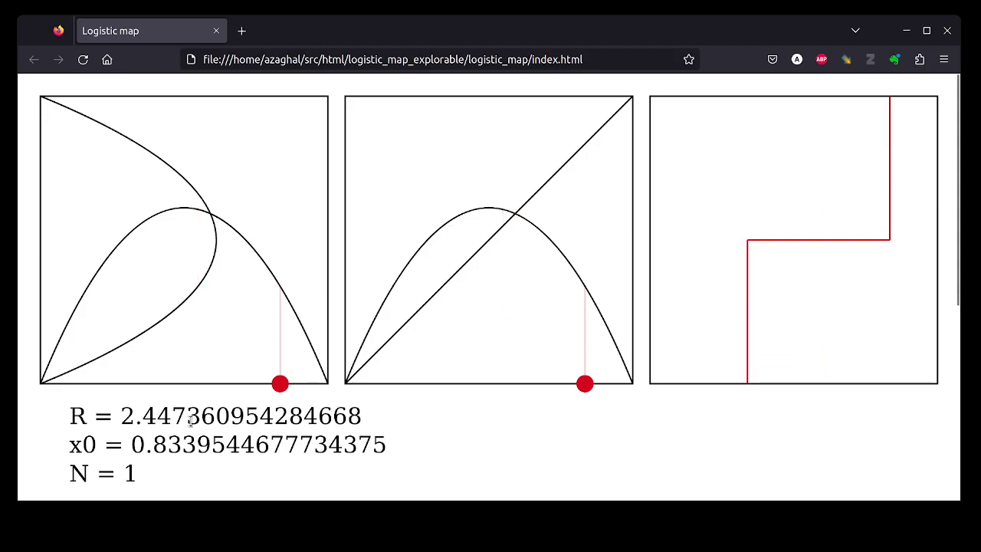
drag(129, 473, 133, 474)
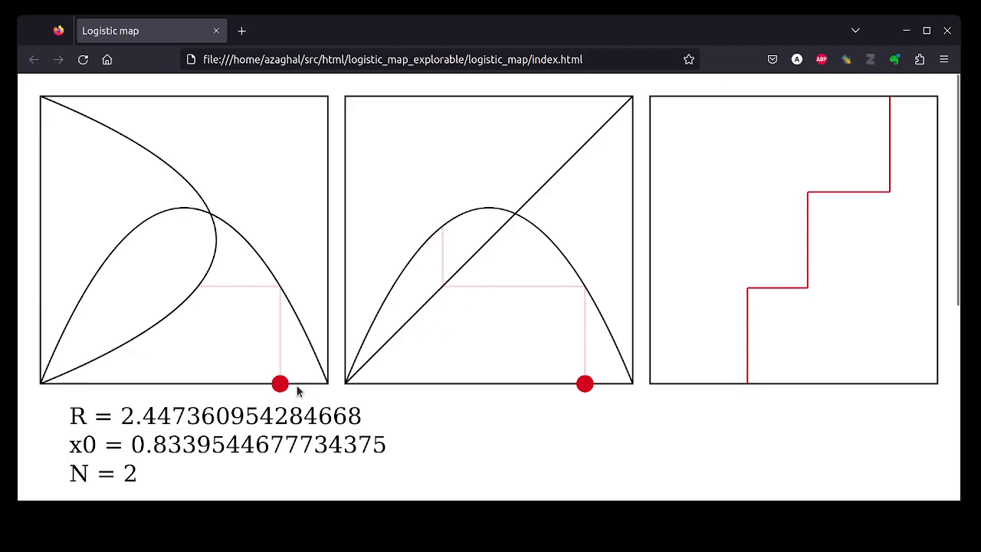
key(Up)
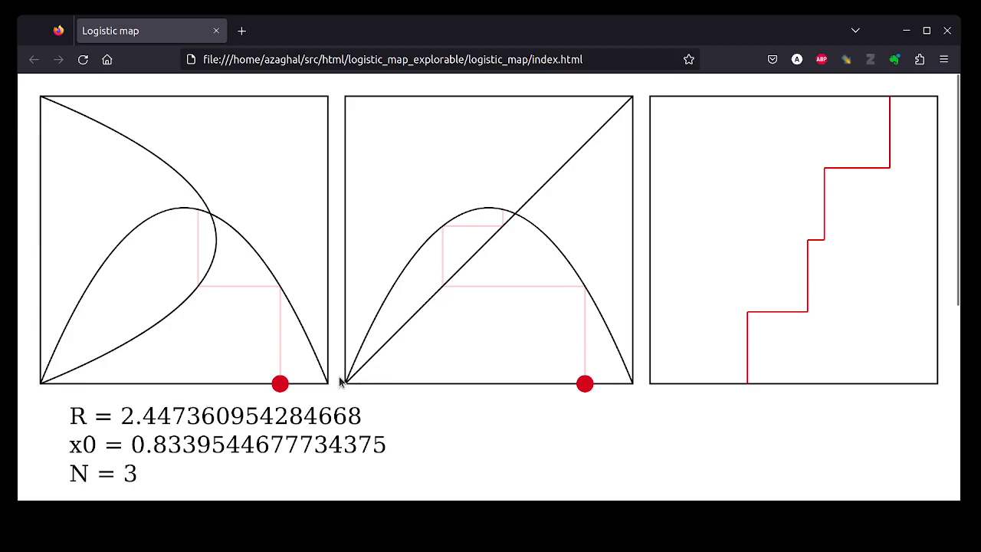
Raise N to 53 and on to 190, and shift x0 slightly to about 0.829
drag(141, 476, 184, 477)
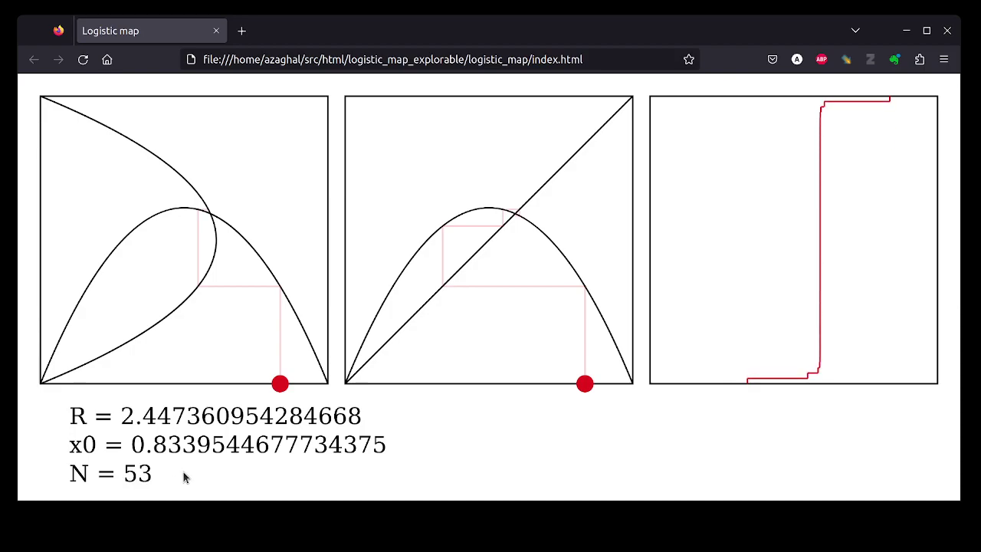
mouse_move(280, 385)
mouse_down()
mouse_move(248, 385)
mouse_move(317, 387)
mouse_move(279, 388)
mouse_up()
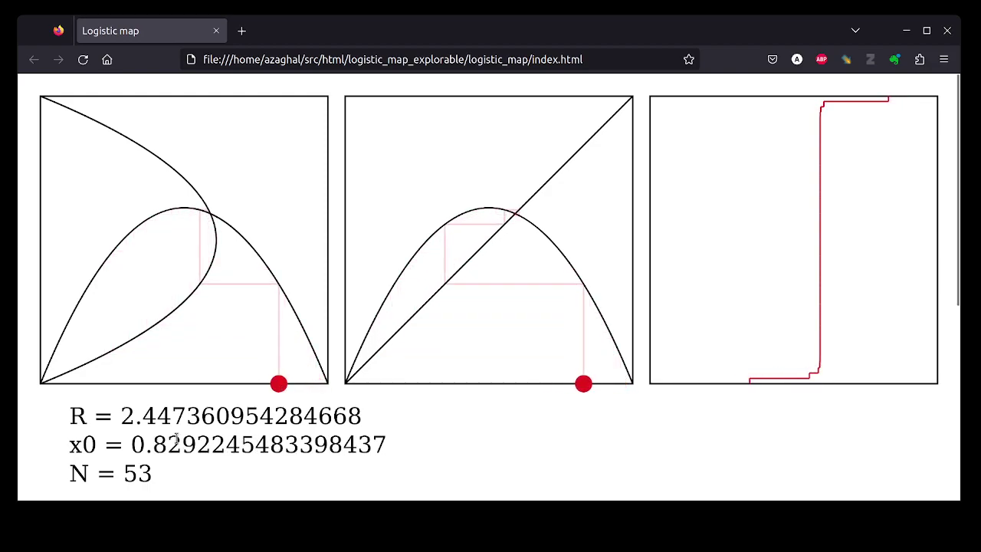
drag(134, 471, 291, 478)
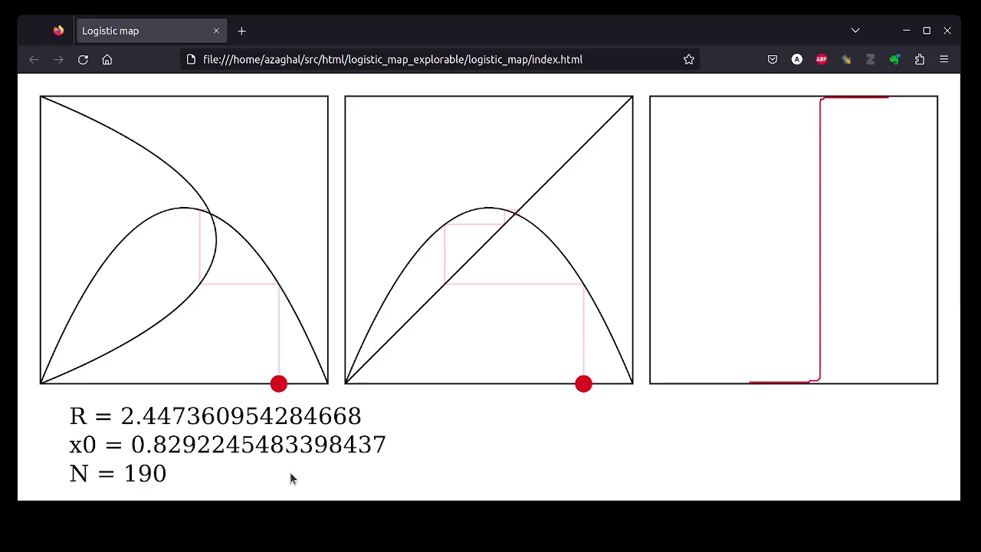
Set R to about 3.370 and move x0 to about 0.633 and on to about 0.342
drag(138, 417, 225, 429)
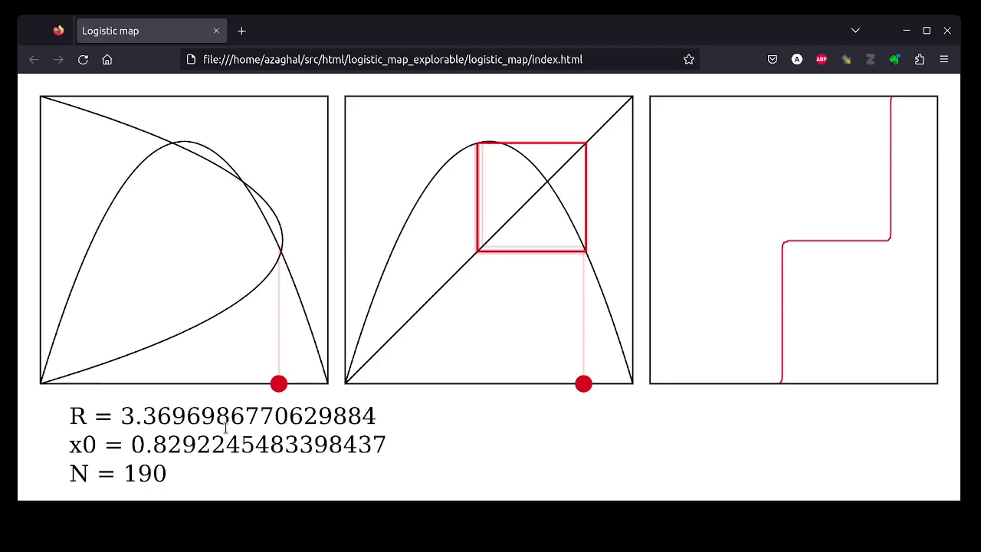
drag(277, 384, 223, 359)
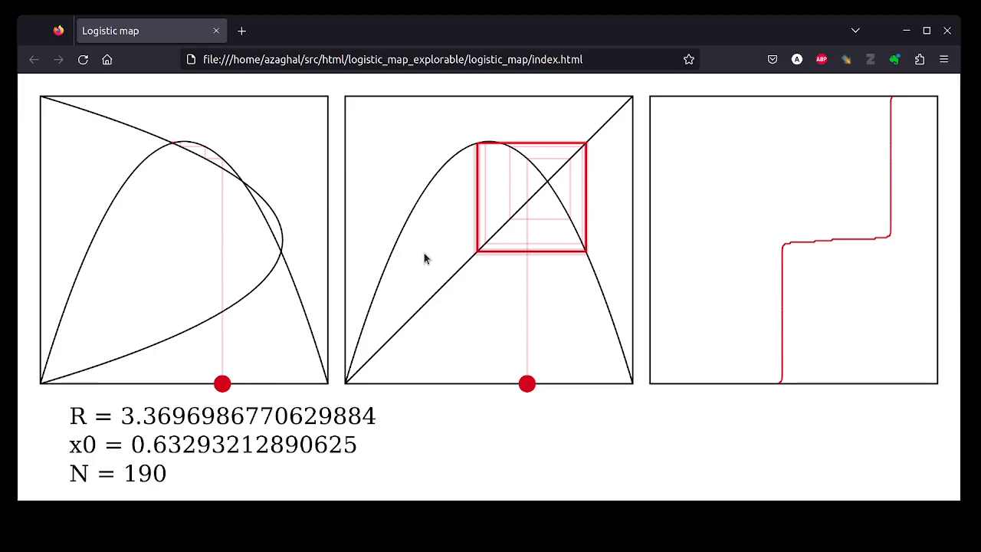
drag(534, 393, 445, 409)
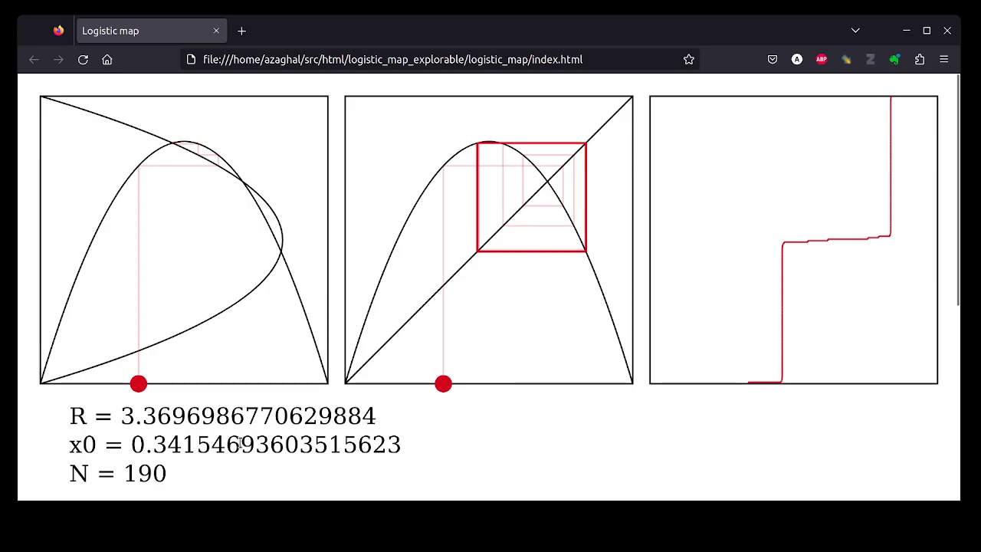
Reduce N to 1 and increase it back up to 256 iterations
drag(151, 477, 43, 479)
drag(132, 475, 16, 469)
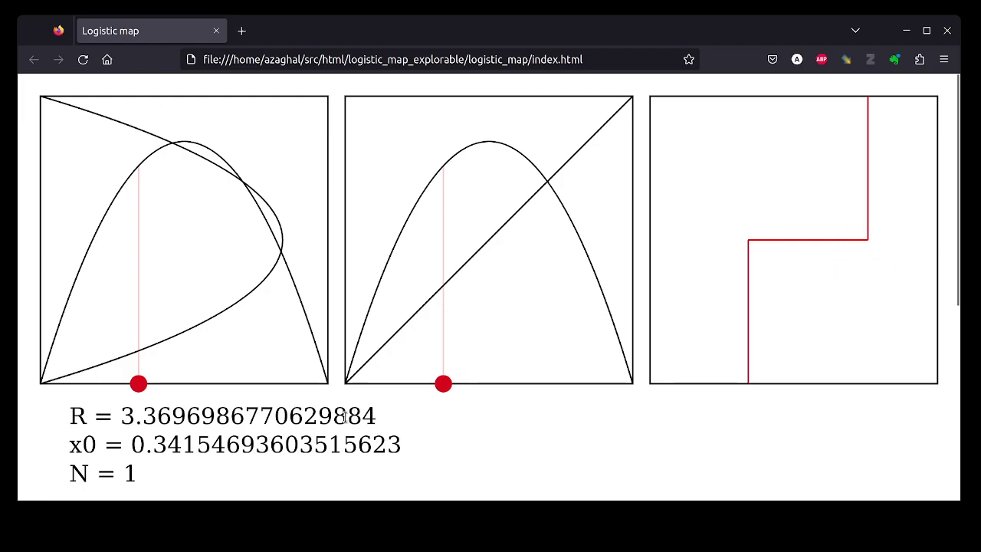
drag(124, 472, 464, 486)
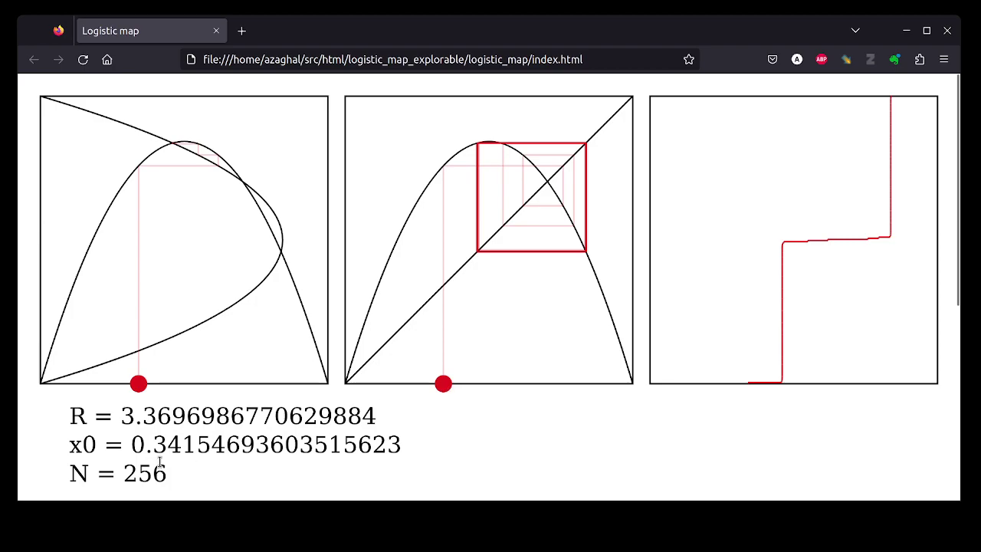
Lower N in stages to 160, 77 and finally 16 iterations
drag(146, 474, 37, 479)
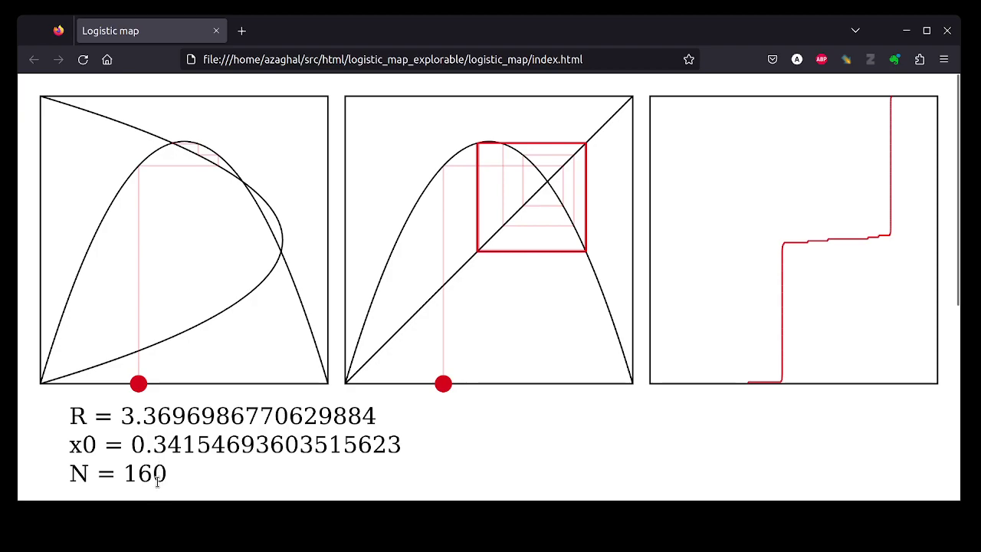
drag(154, 480, 63, 469)
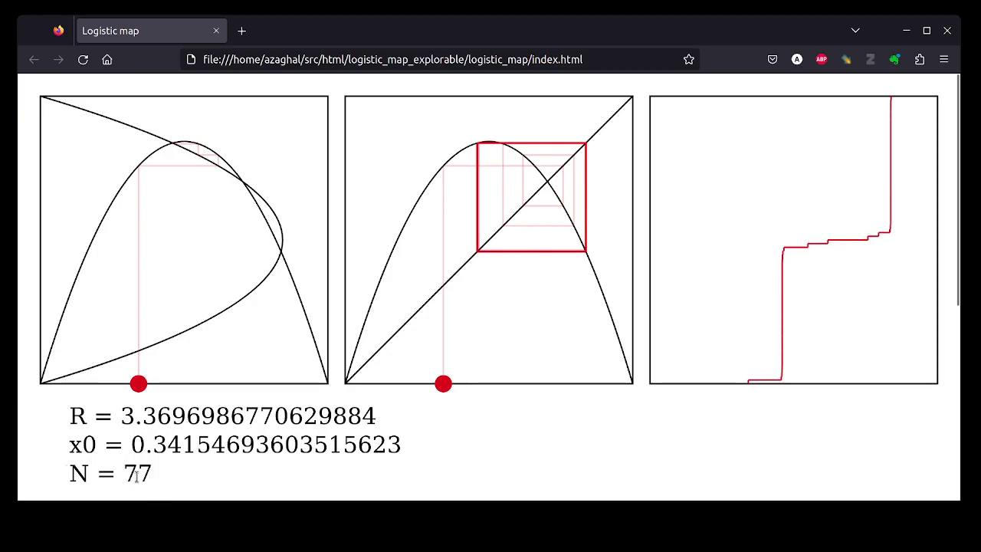
drag(127, 475, 75, 477)
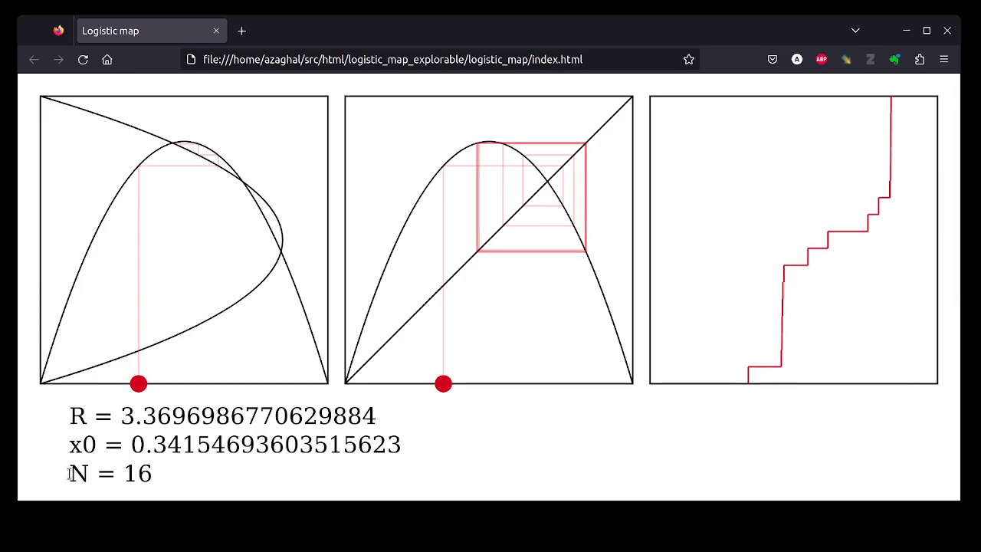
Move x0 under the crossing of the parabola and the diagonal, at about 0.703, and raise N to 27
drag(443, 384, 548, 385)
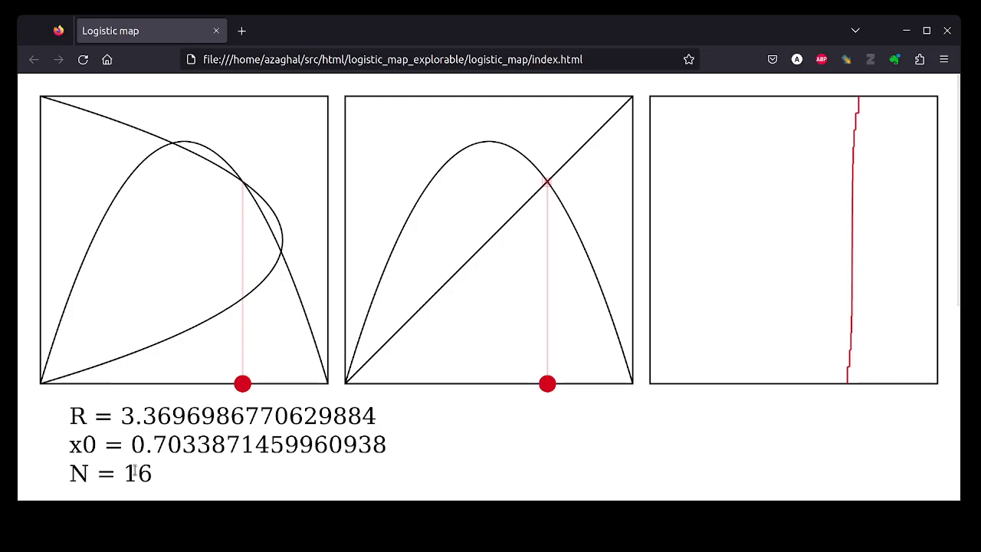
scroll(135, 470, up, 1)
scroll(136, 470, up, 10)
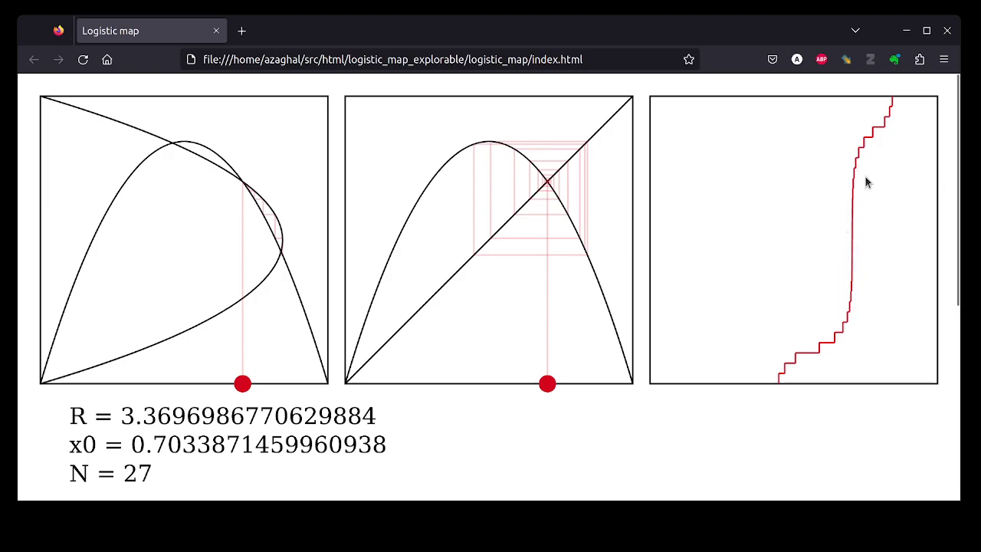
Raise N to 197, sweep it up and down, and settle it at 113
drag(136, 477, 327, 455)
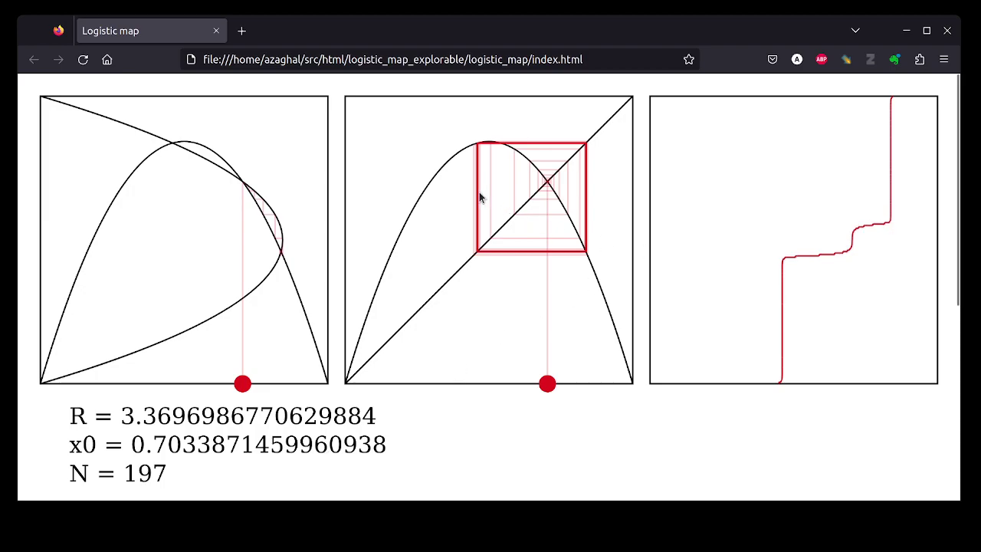
drag(151, 474, 354, 483)
drag(153, 476, 26, 482)
drag(147, 475, 230, 479)
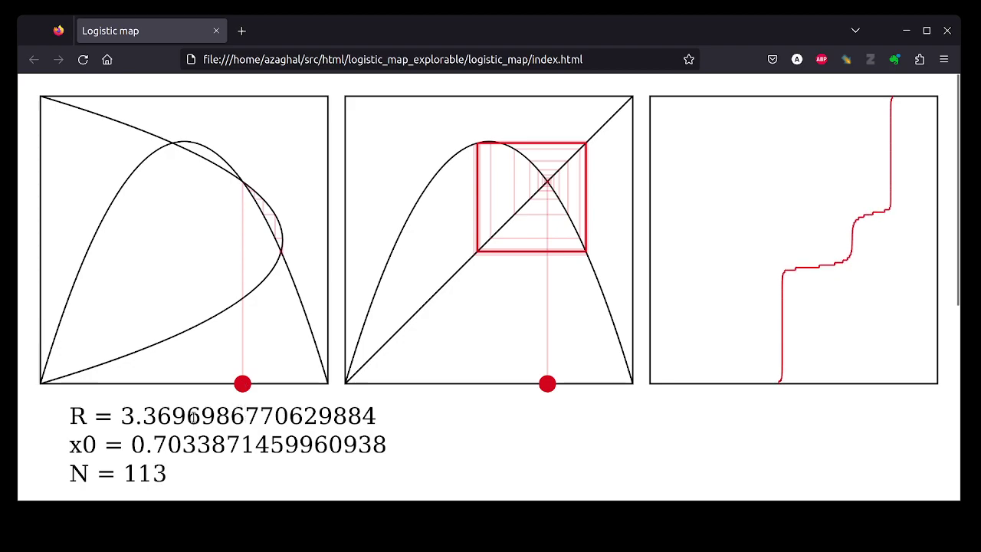
Set R to about 3.512 and raise N to 256
drag(172, 422, 184, 420)
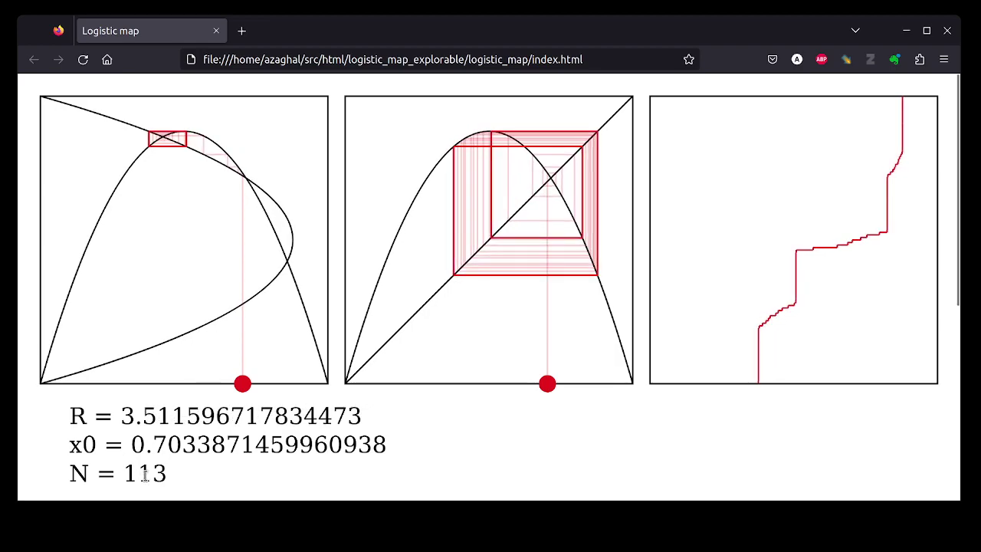
drag(145, 474, 427, 495)
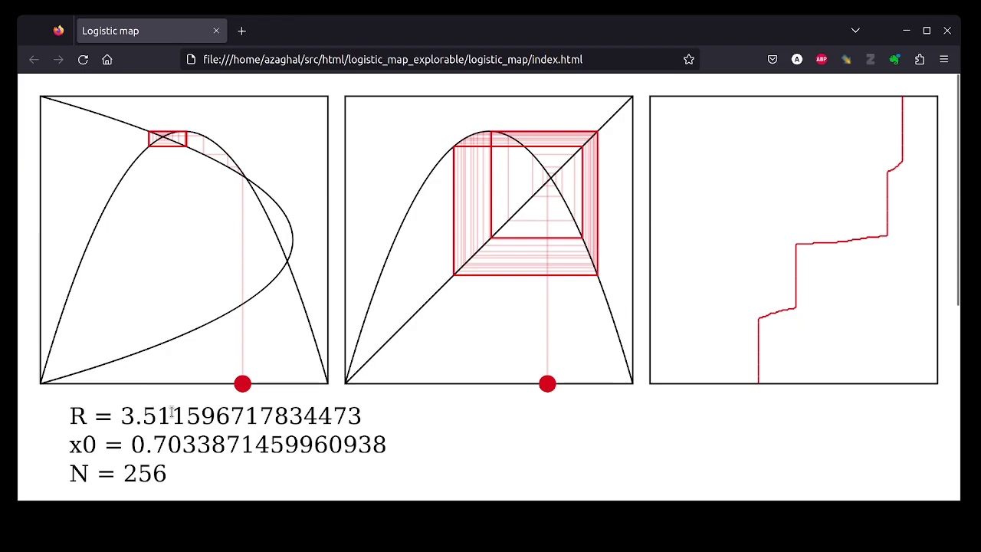
Lower R to just below 3, at about 2.930, and move x0 to about 0.377
scroll(170, 412, up, 5)
scroll(172, 411, down, 2)
scroll(170, 411, down, 10)
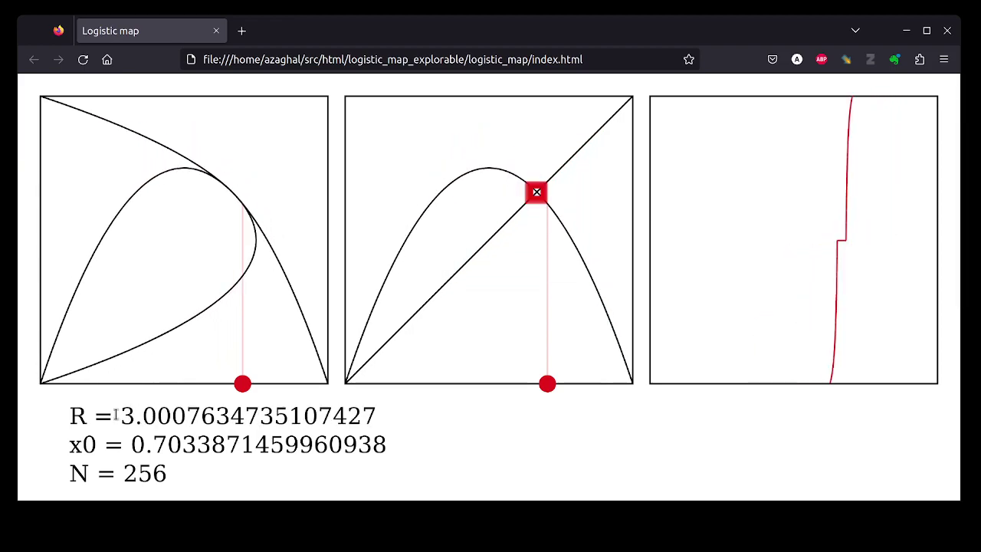
scroll(110, 416, up, 1)
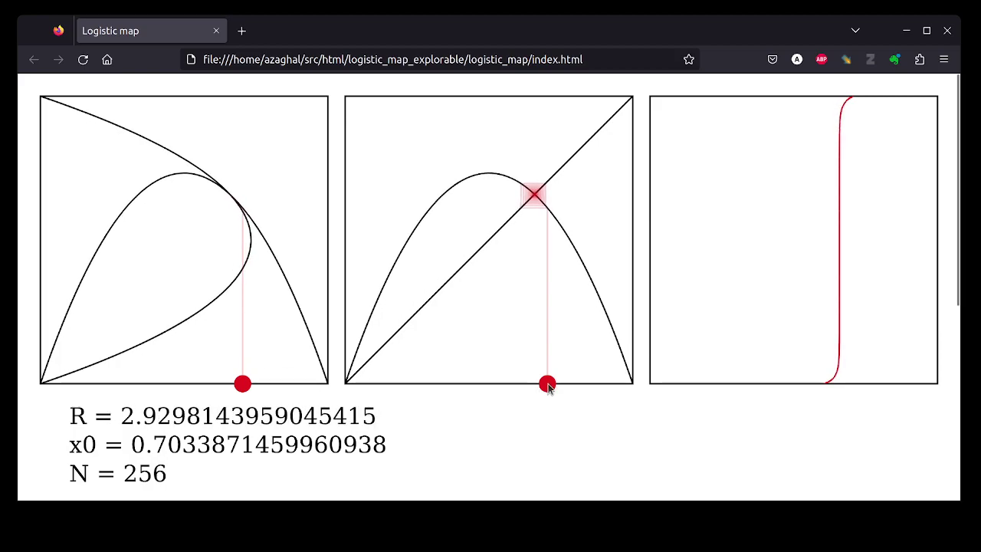
drag(546, 387, 454, 385)
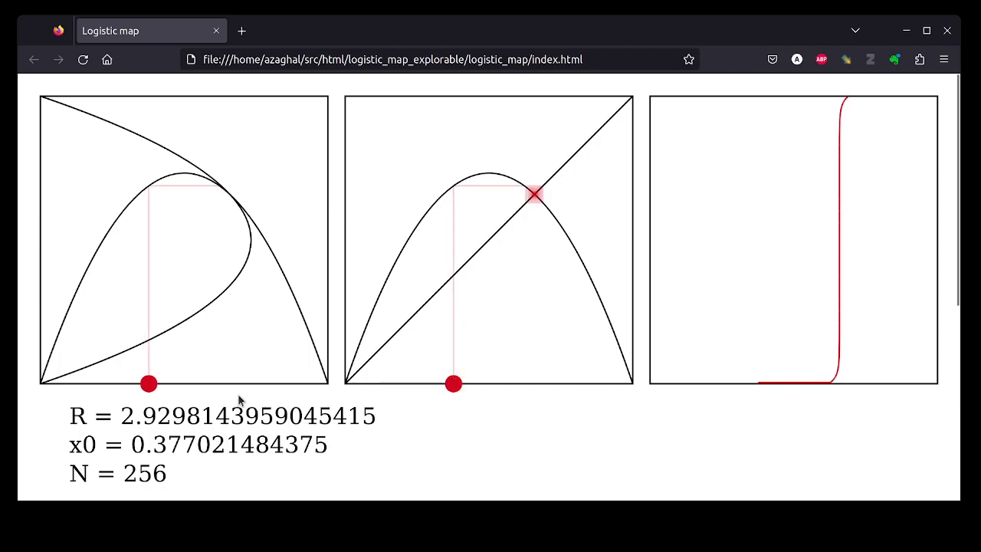
Drop R to 1 and sweep it upward through about 3.100 to about 3.661
drag(176, 410, 19, 418)
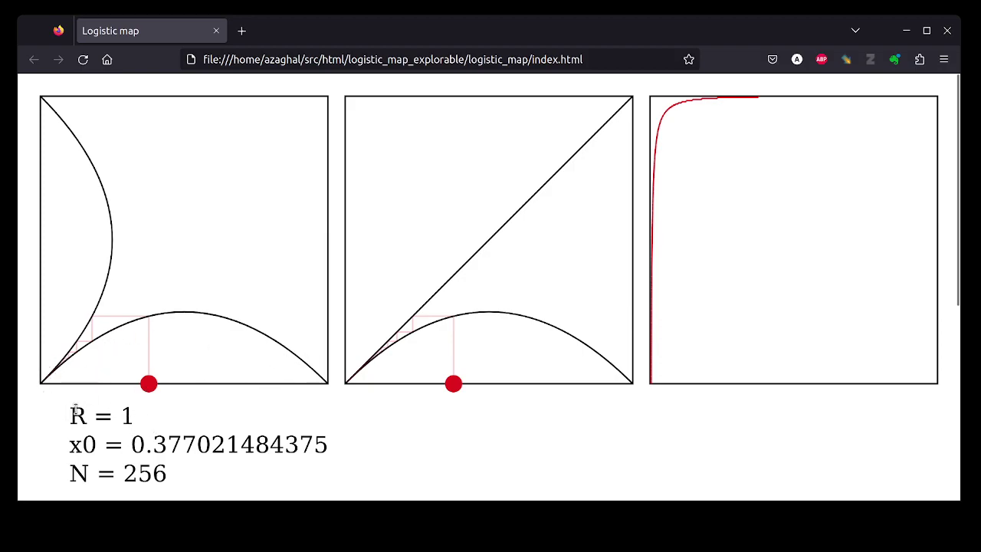
drag(110, 418, 152, 420)
drag(163, 420, 312, 408)
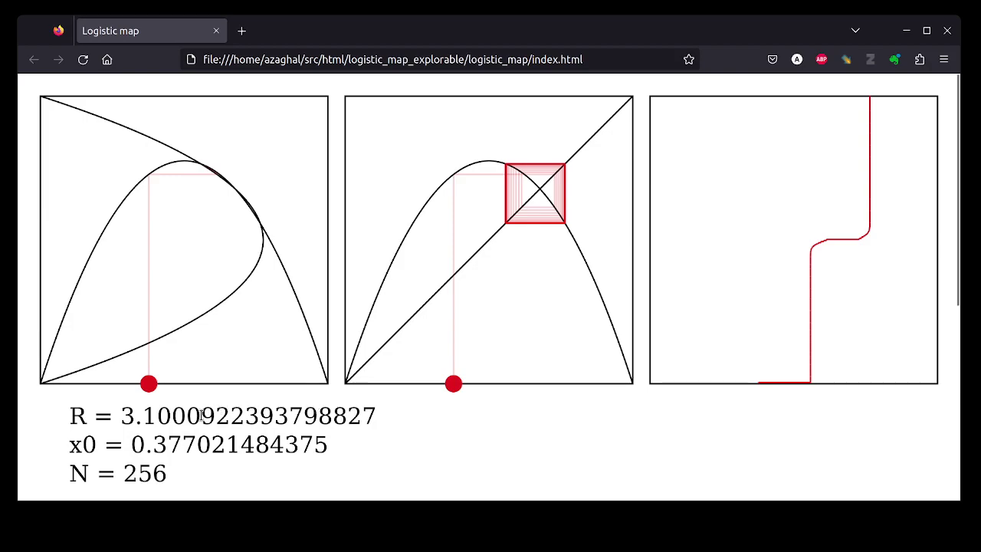
drag(200, 415, 255, 413)
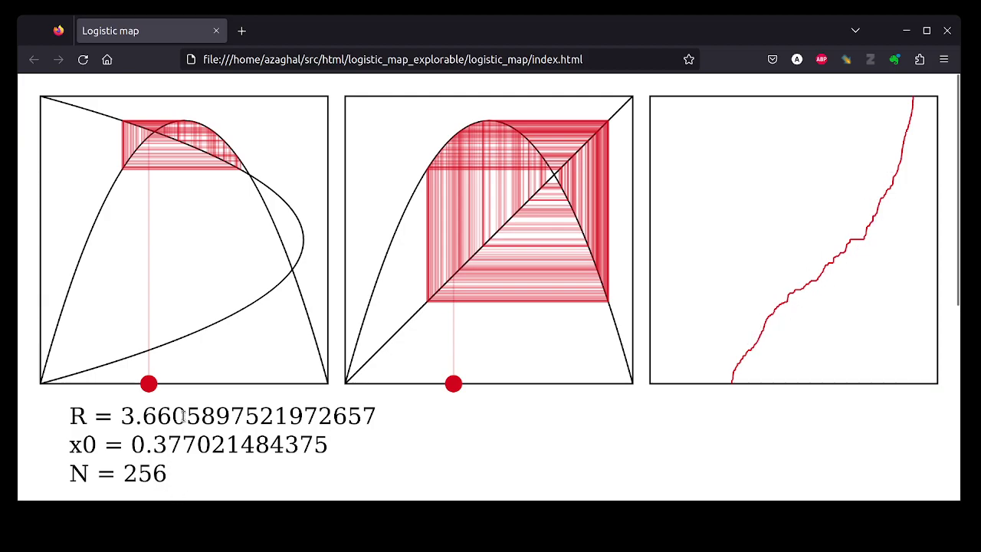
Fine-tune R upward to about 3.746 and back slightly to about 3.739
scroll(184, 415, up, 7)
scroll(188, 415, up, 5)
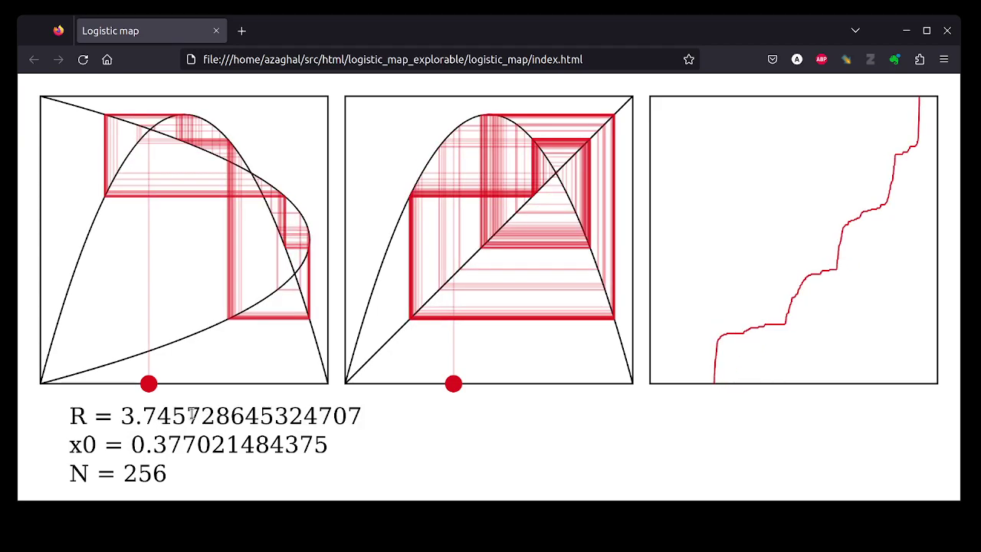
scroll(192, 415, down, 1)
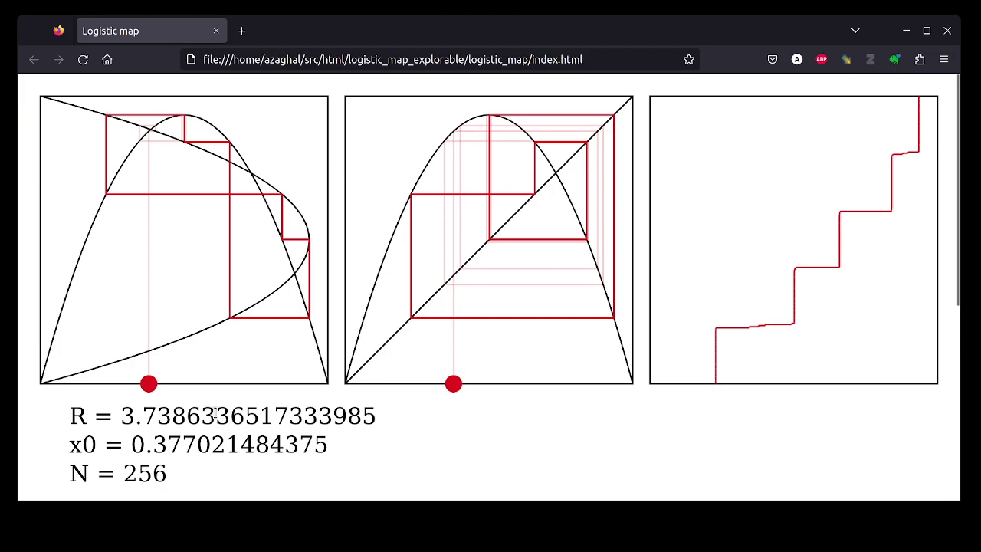
Increase R through about 3.788 to about 3.838 and move x0 to about 0.602
scroll(216, 414, up, 6)
scroll(220, 414, up, 15)
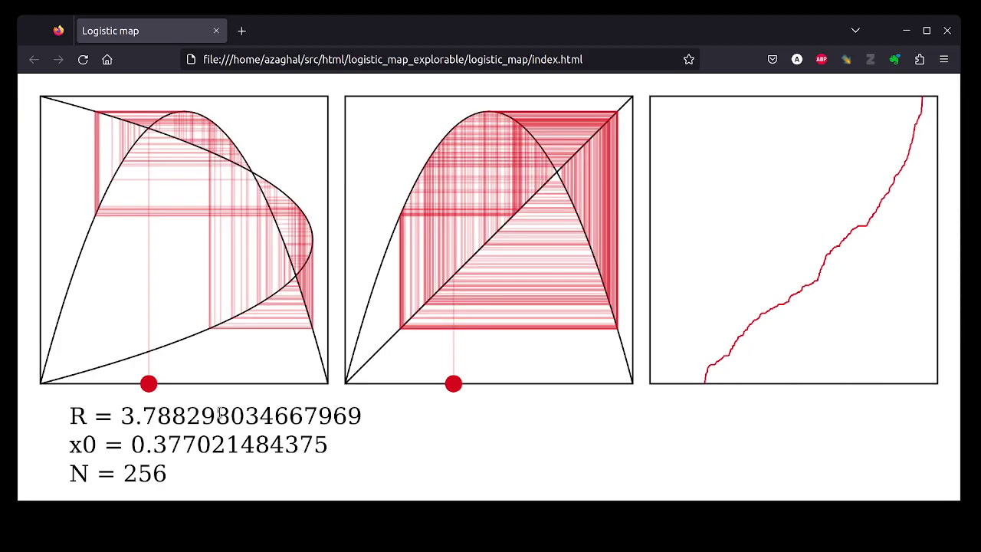
scroll(228, 414, down, 7)
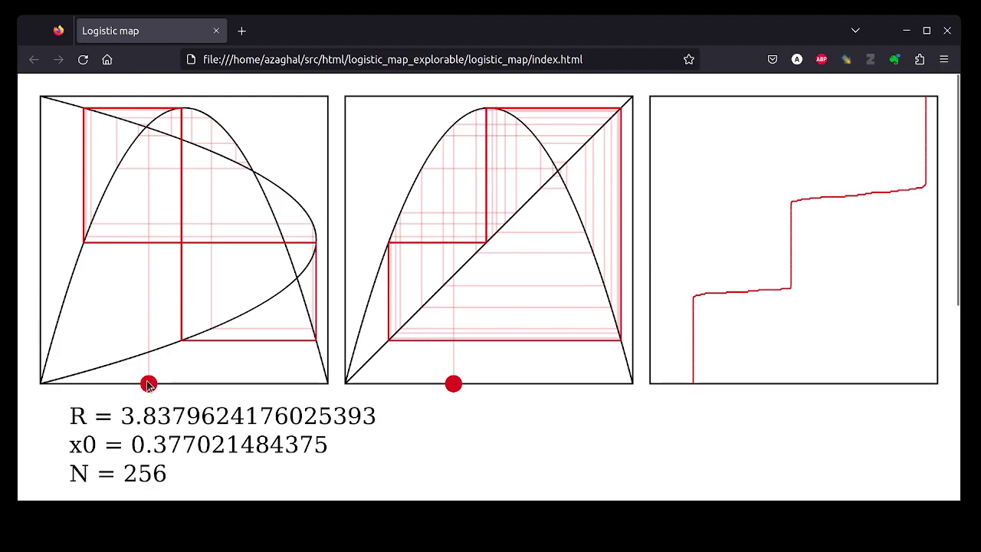
drag(148, 385, 214, 384)
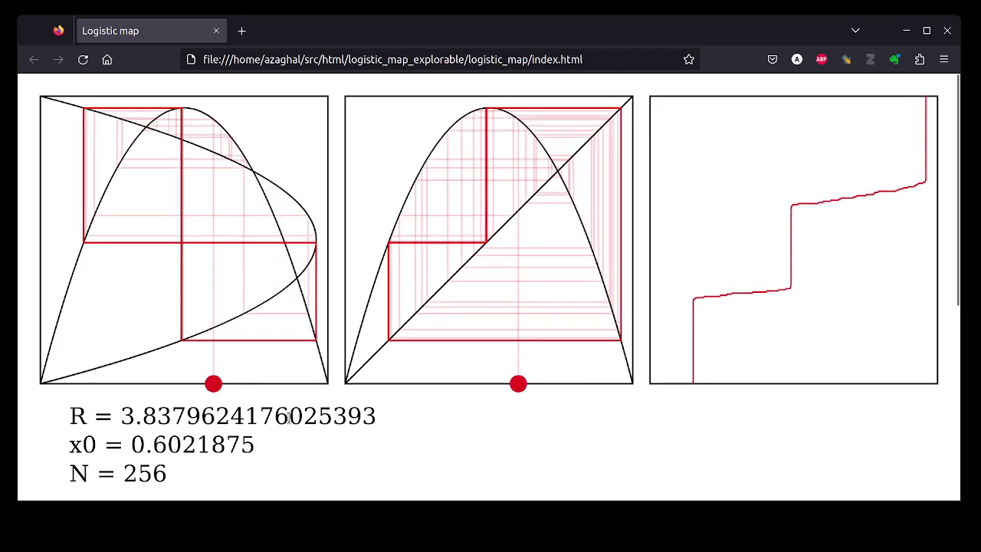